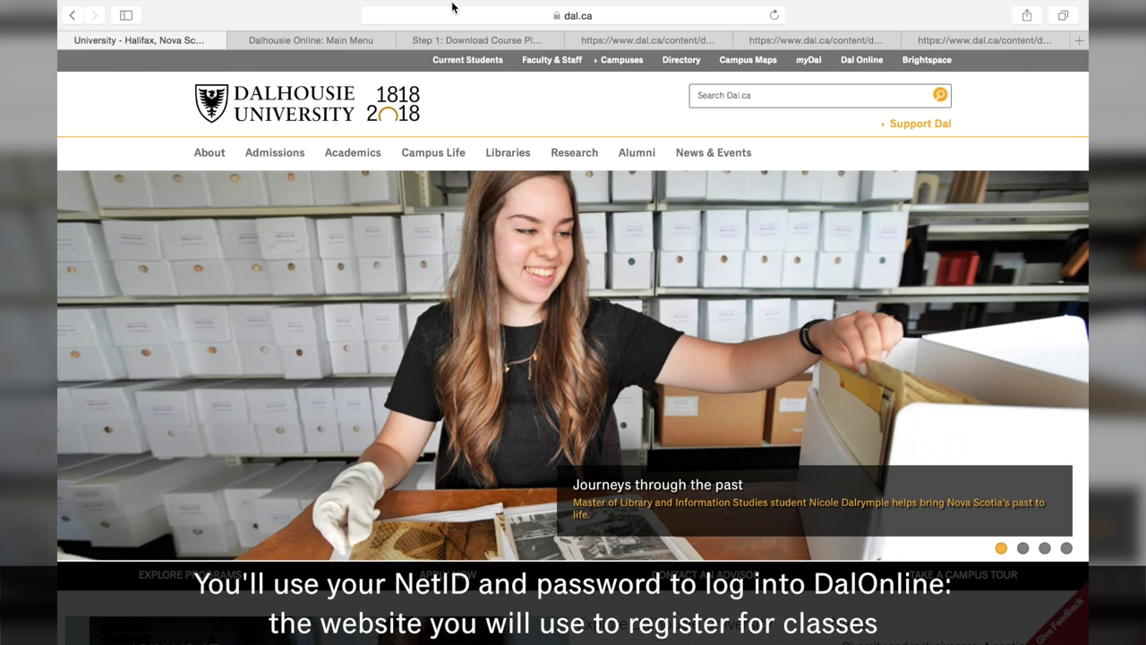
Step: Visit the Dal Online main menu tab, then the Step 1 course planning worksheets page
{"action": "left_click", "coordinate": [325, 42]}
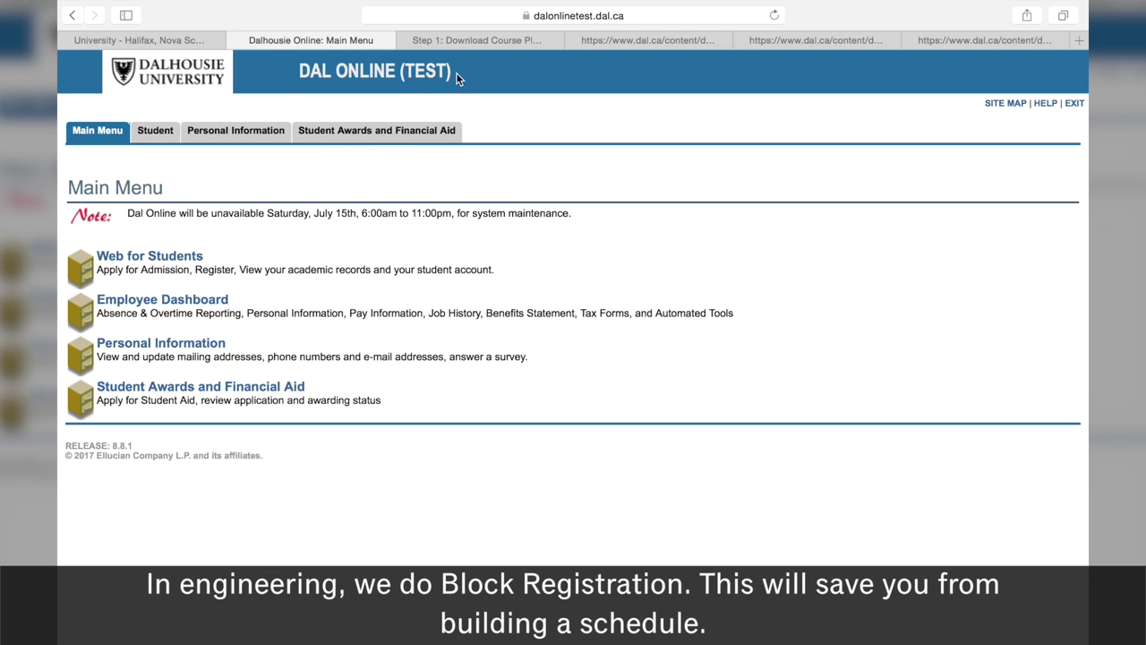
{"action": "left_click", "coordinate": [473, 40]}
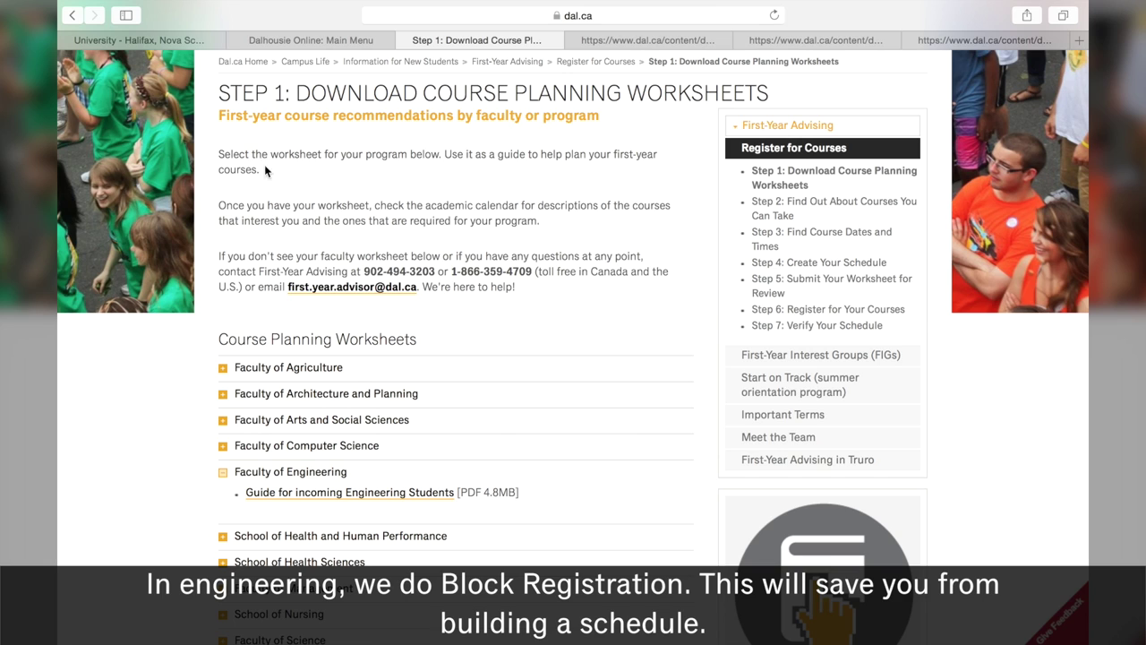
Step: Reload the worksheets page and expand Faculty of Engineering to reveal the incoming students guide
{"action": "key", "text": "super+l"}
{"action": "key", "text": "Return"}
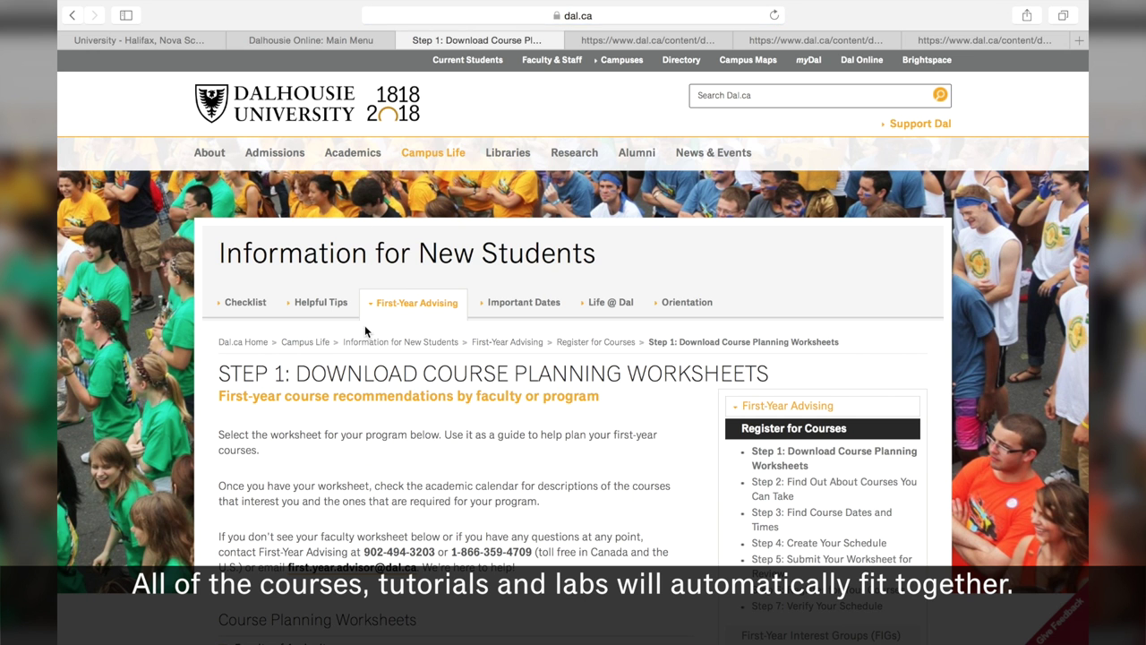
{"action": "scroll", "coordinate": [548, 391], "scroll_direction": "down", "scroll_amount": 5}
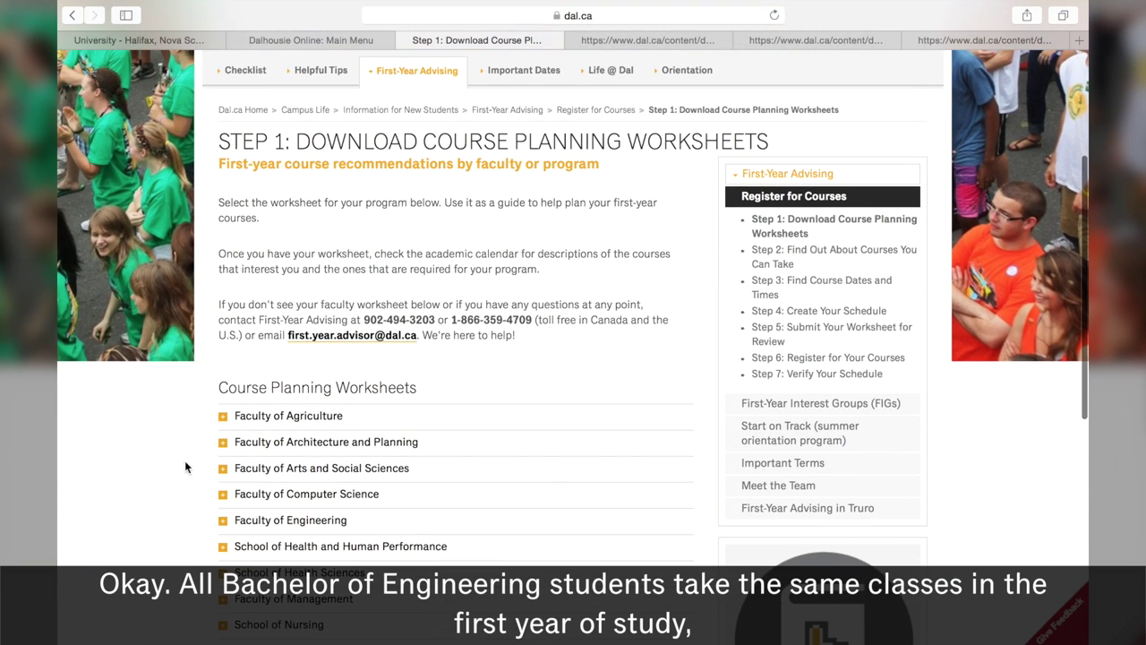
{"action": "left_click", "coordinate": [226, 523]}
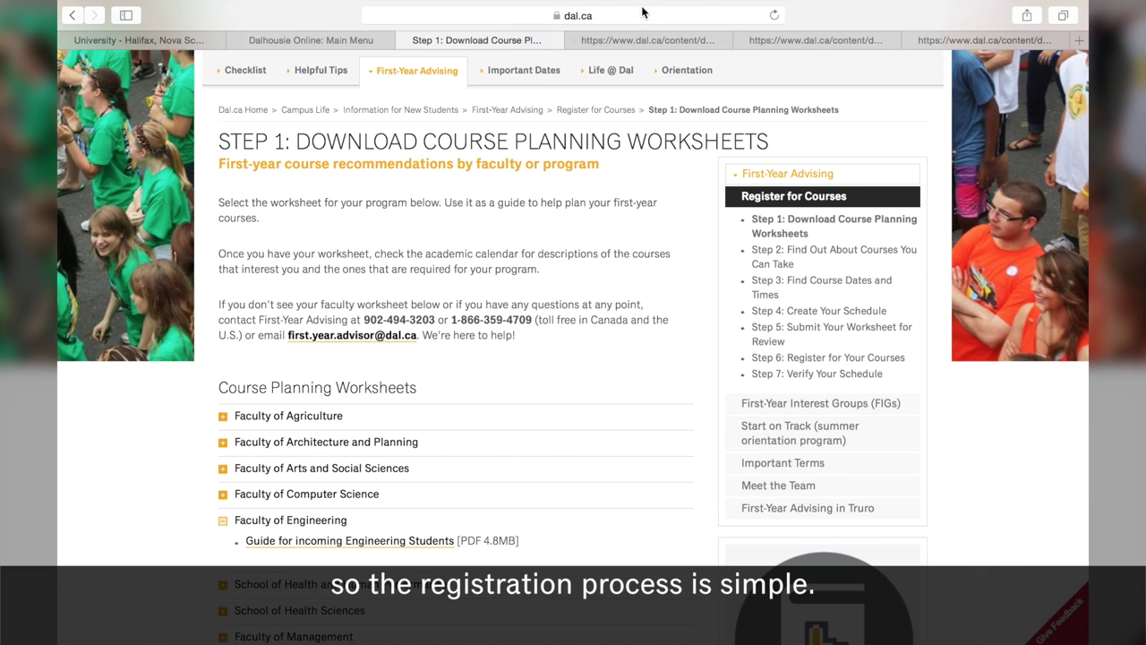
Step: Look through the Engineering First Year Guide and Fall 2017 group timetable PDFs, then return to Main Menu
{"action": "left_click", "coordinate": [658, 41]}
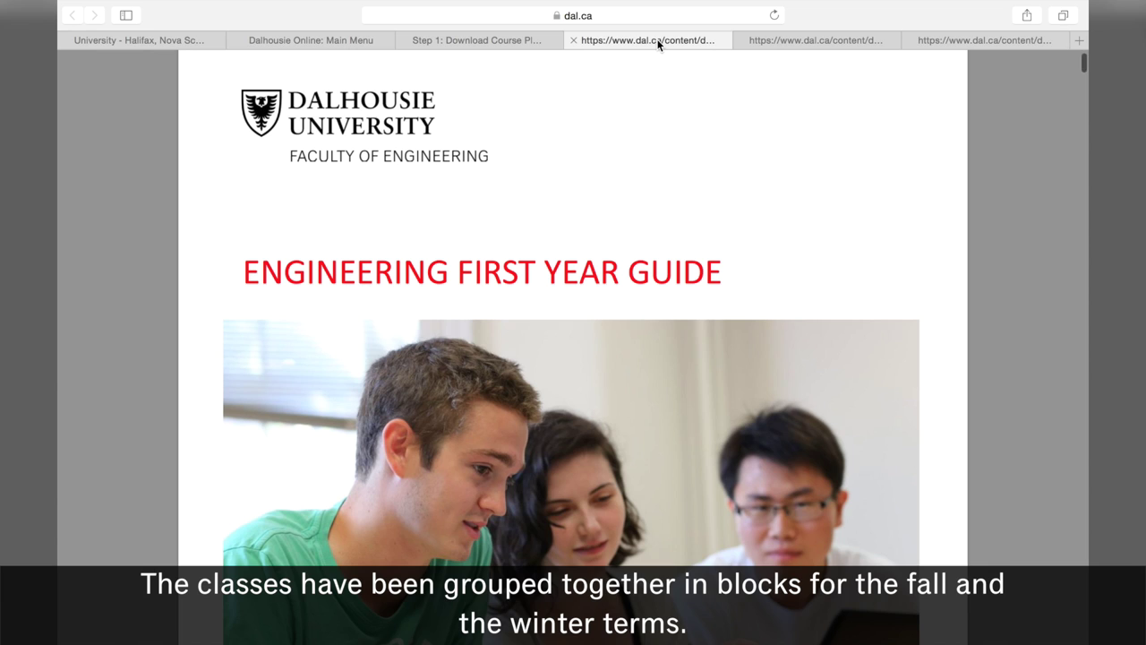
{"action": "scroll", "coordinate": [815, 164], "scroll_direction": "down", "scroll_amount": 4}
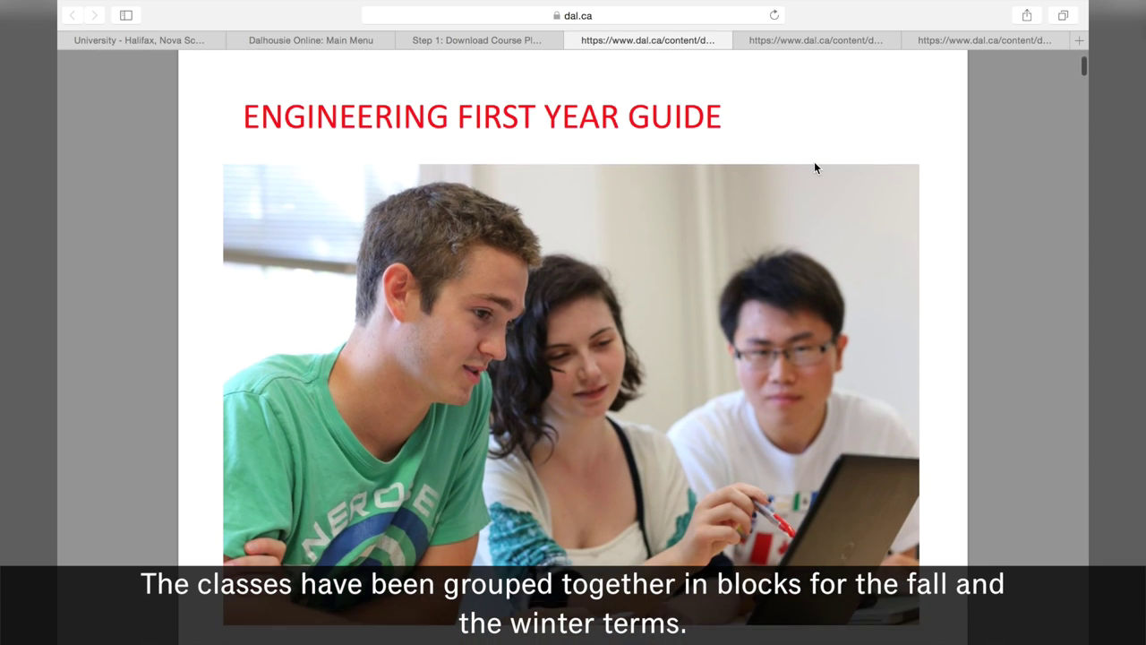
{"action": "left_click", "coordinate": [966, 36]}
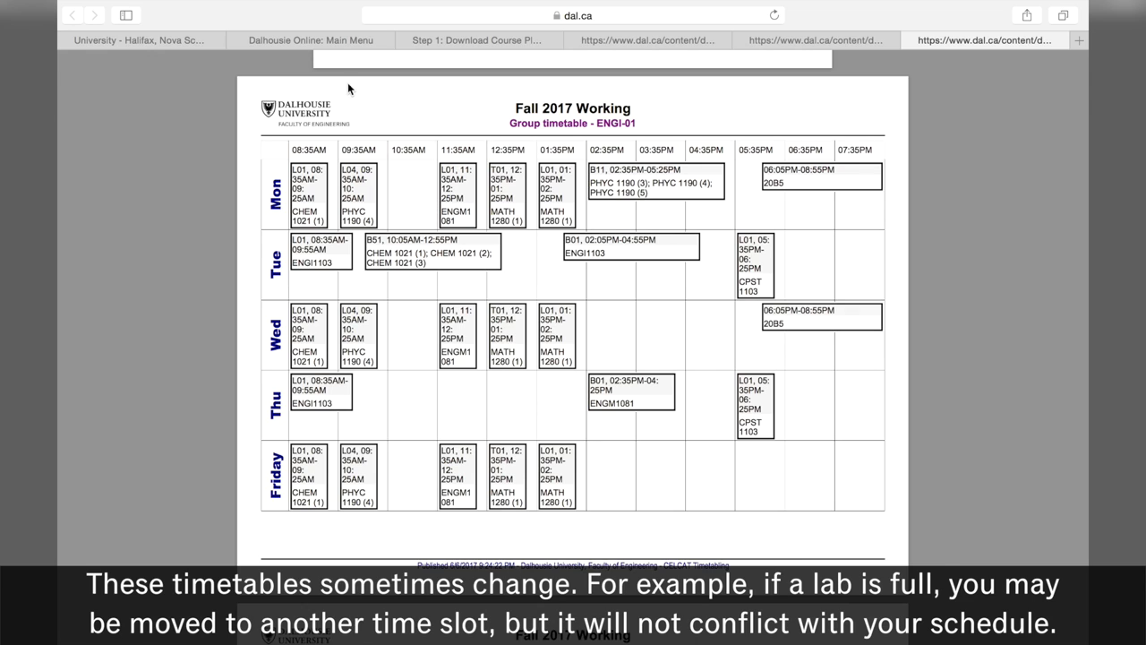
{"action": "left_click", "coordinate": [325, 44]}
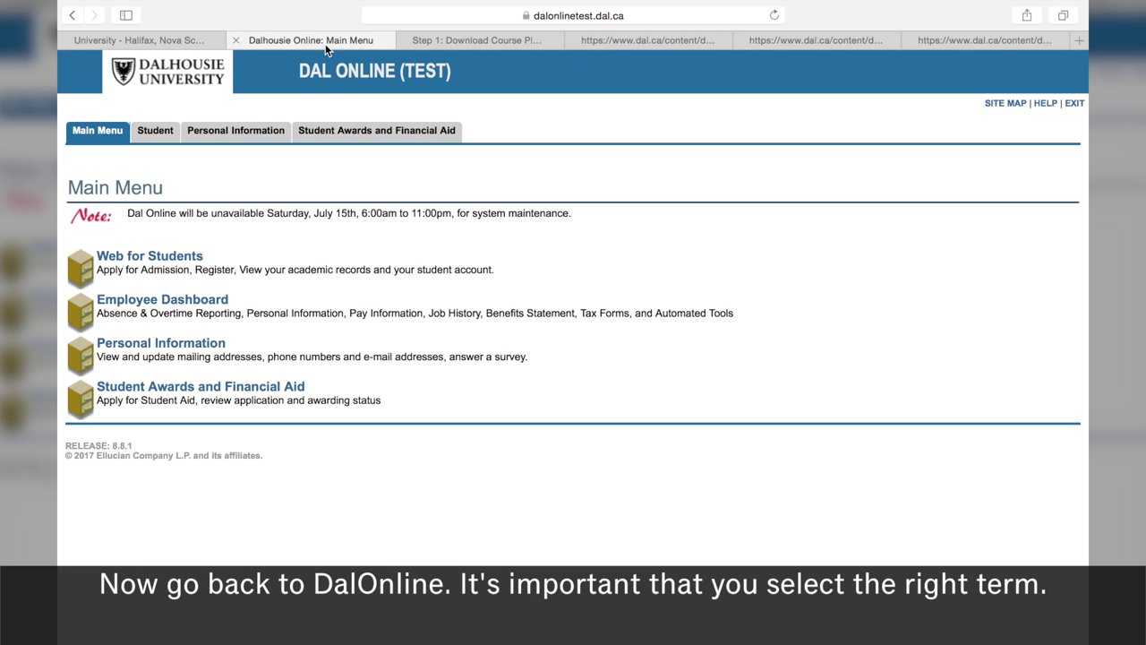
Step: Choose and submit the 2017/2018 Fall term under Student > Registration > Select Term
{"action": "left_click", "coordinate": [157, 134]}
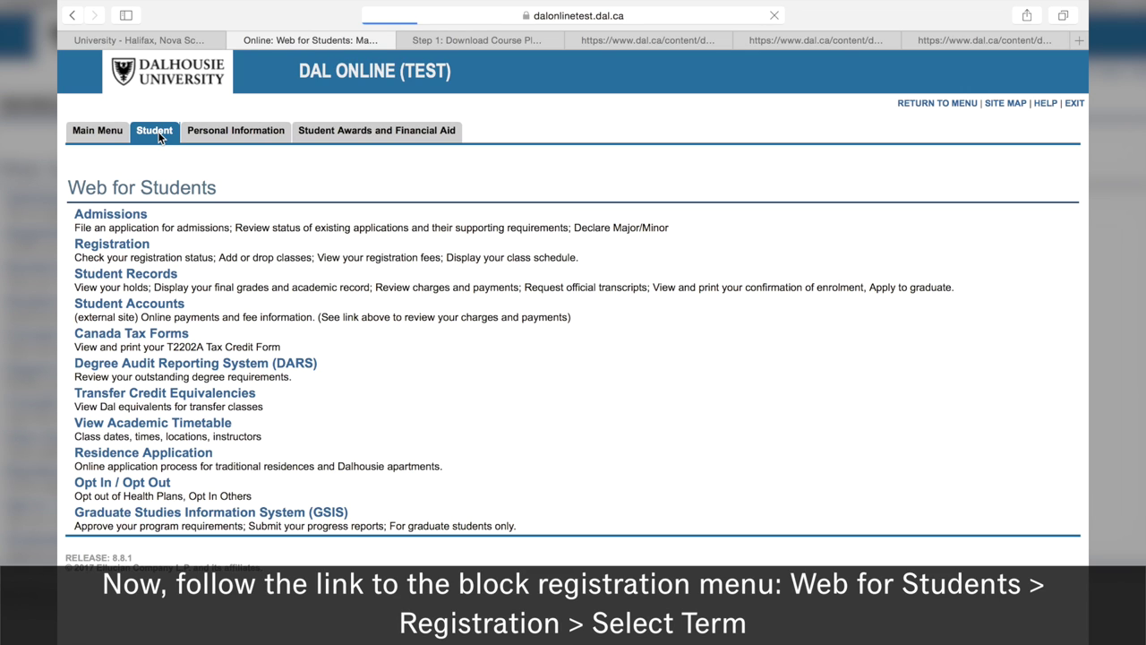
{"action": "left_click", "coordinate": [142, 247]}
{"action": "left_click", "coordinate": [135, 294]}
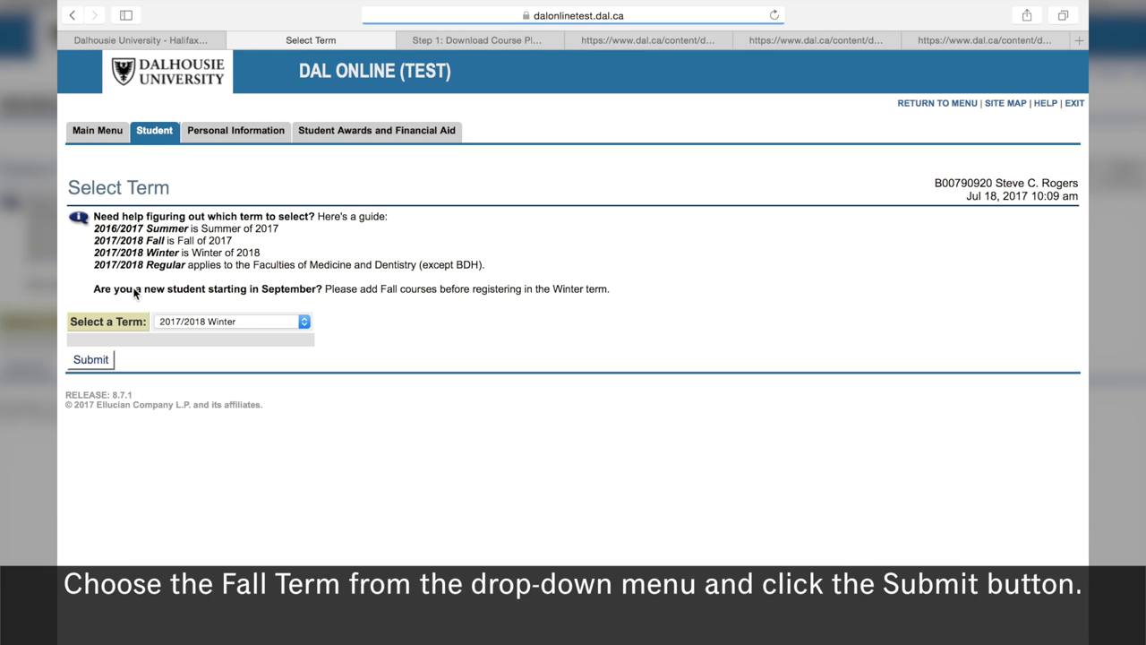
{"action": "left_click", "coordinate": [279, 328]}
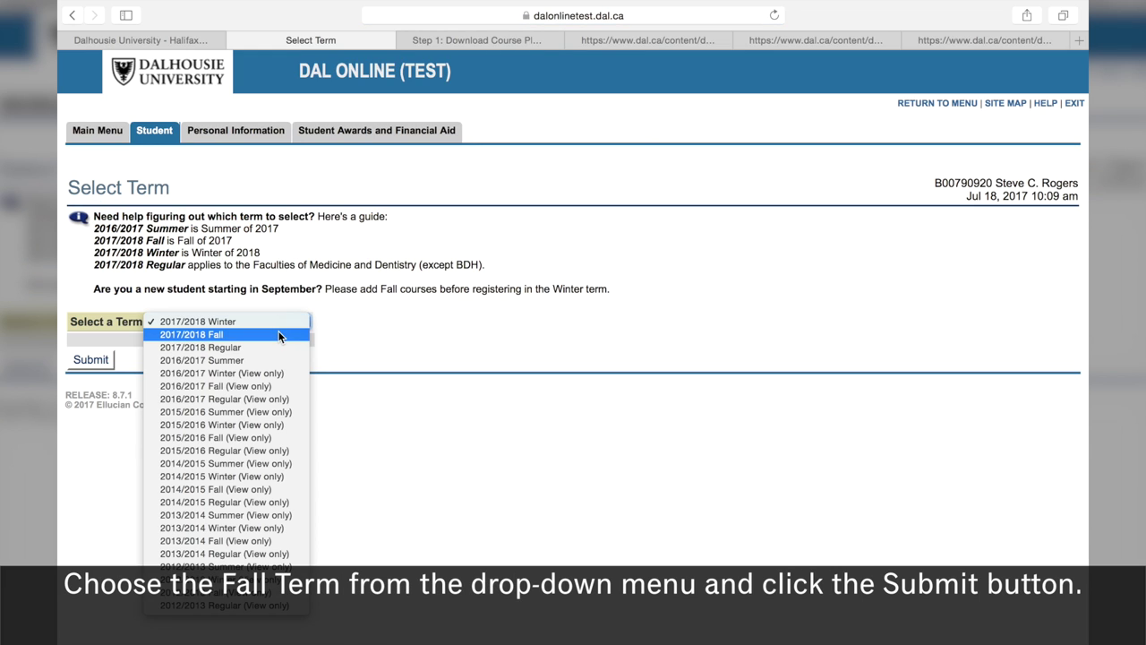
{"action": "left_click", "coordinate": [279, 334]}
{"action": "left_click", "coordinate": [104, 360]}
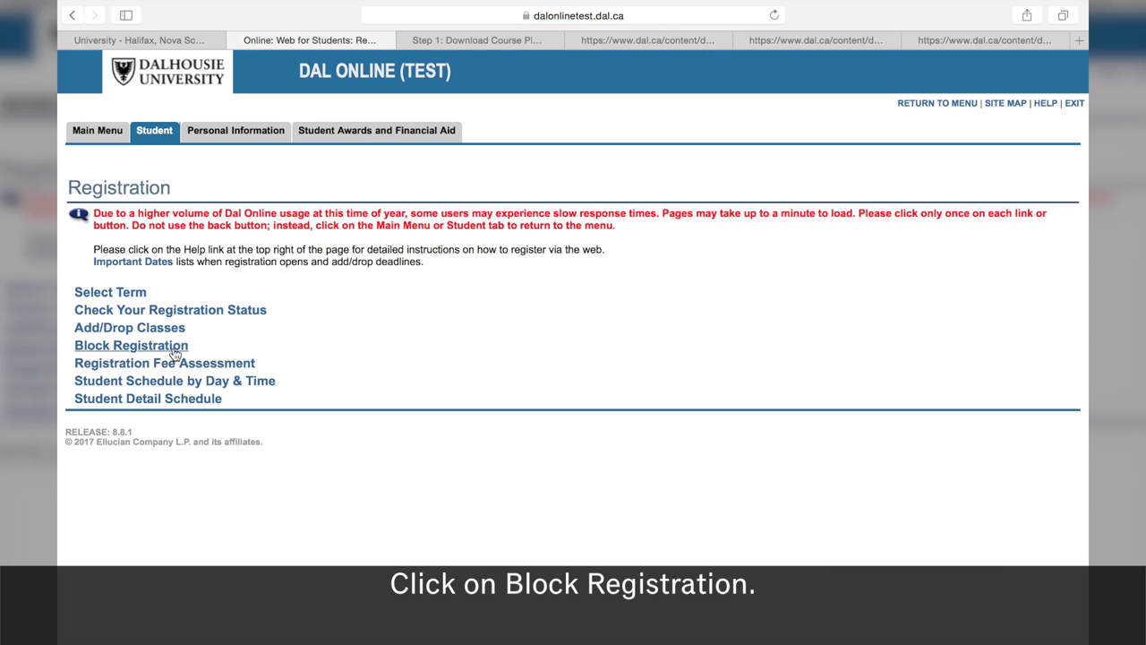
Step: Open Block Registration and select the First Year Engi - Group 5 block
{"action": "left_click", "coordinate": [174, 352]}
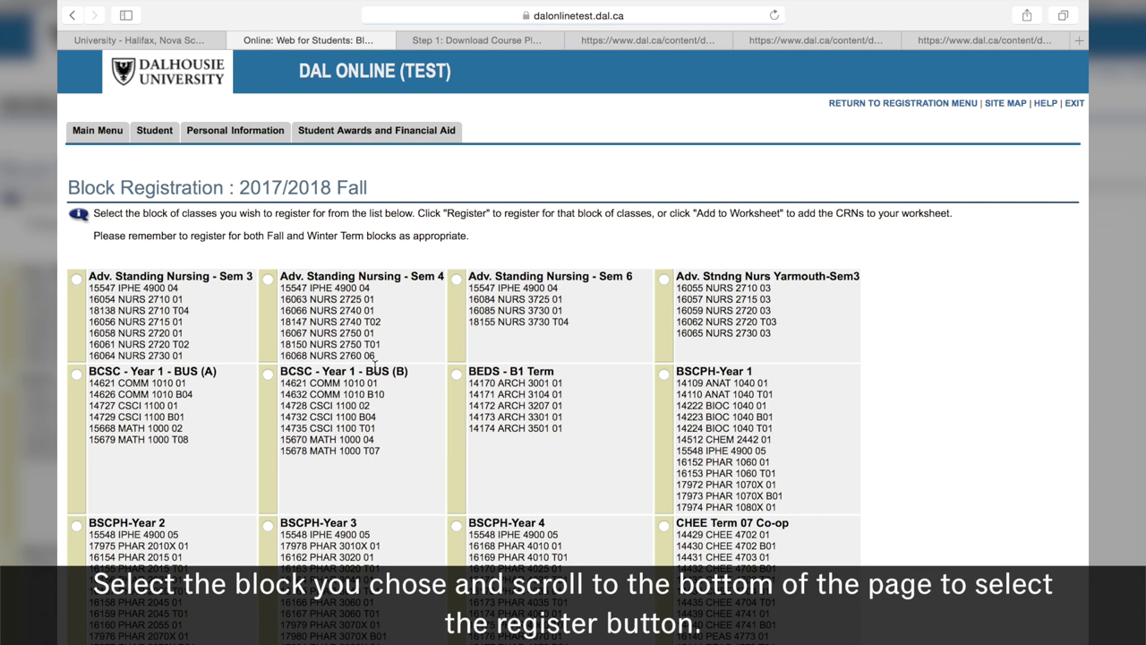
{"action": "scroll", "coordinate": [376, 367], "scroll_direction": "down", "scroll_amount": 10}
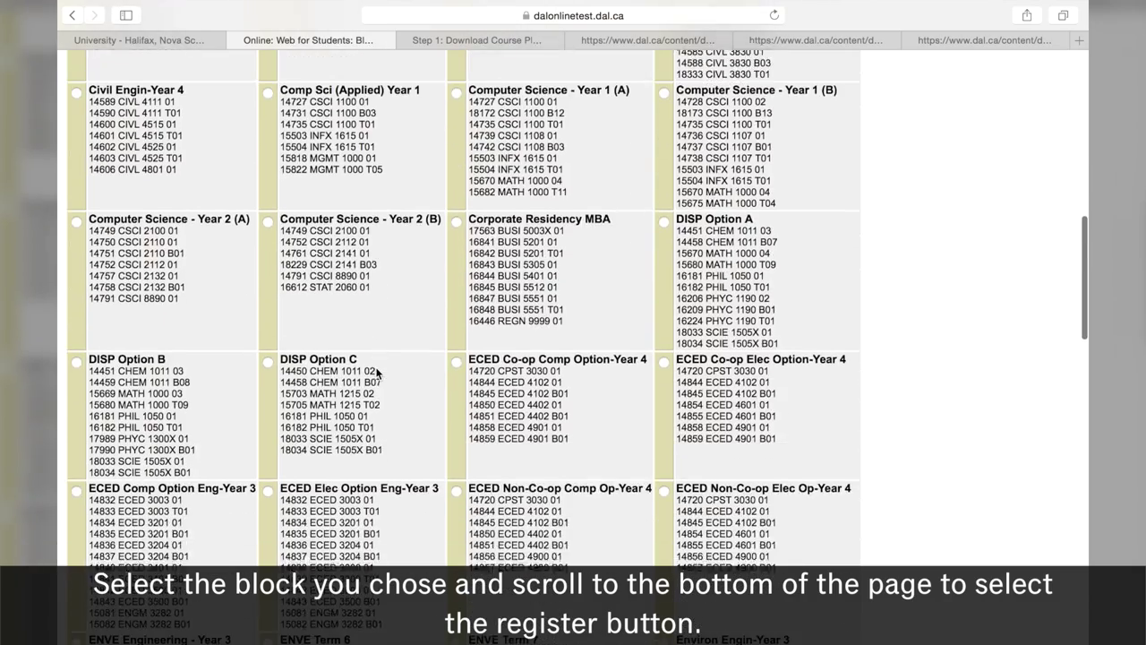
{"action": "scroll", "coordinate": [376, 367], "scroll_direction": "down", "scroll_amount": 6}
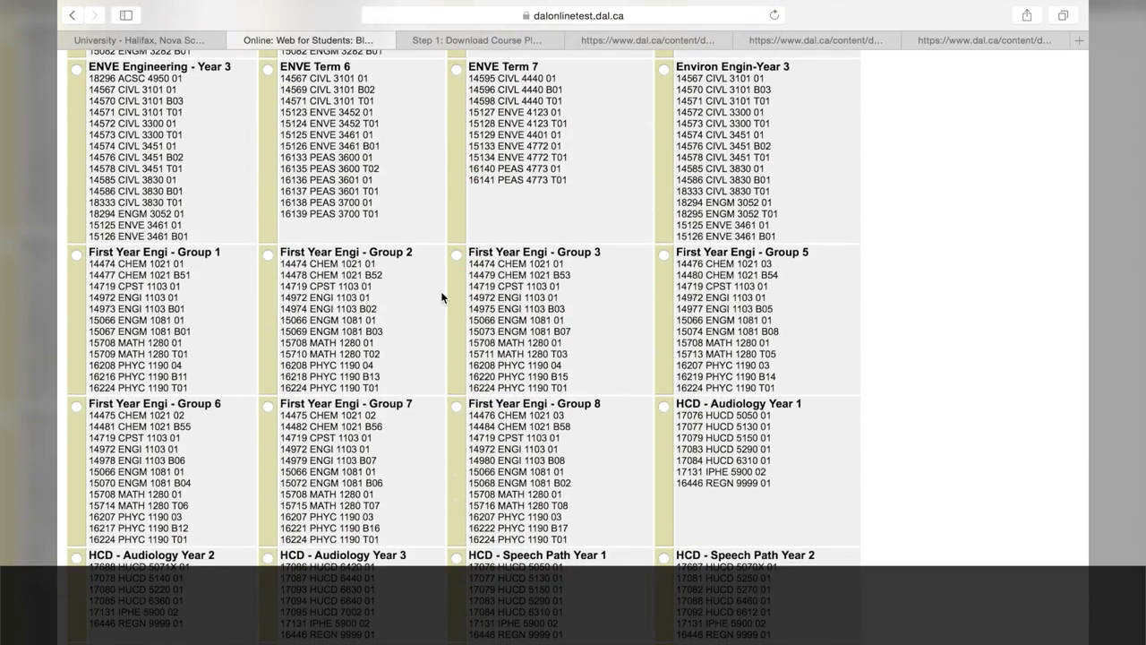
{"action": "left_click", "coordinate": [664, 256]}
{"action": "scroll", "coordinate": [877, 304], "scroll_direction": "down", "scroll_amount": 2}
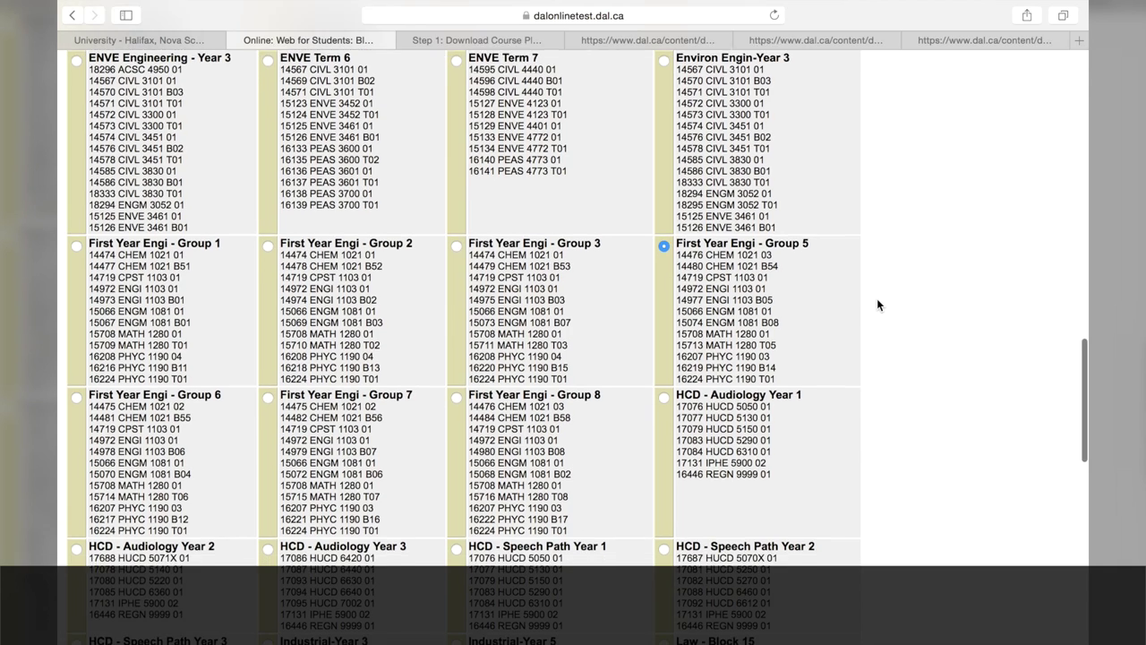
{"action": "scroll", "coordinate": [877, 304], "scroll_direction": "down", "scroll_amount": 10}
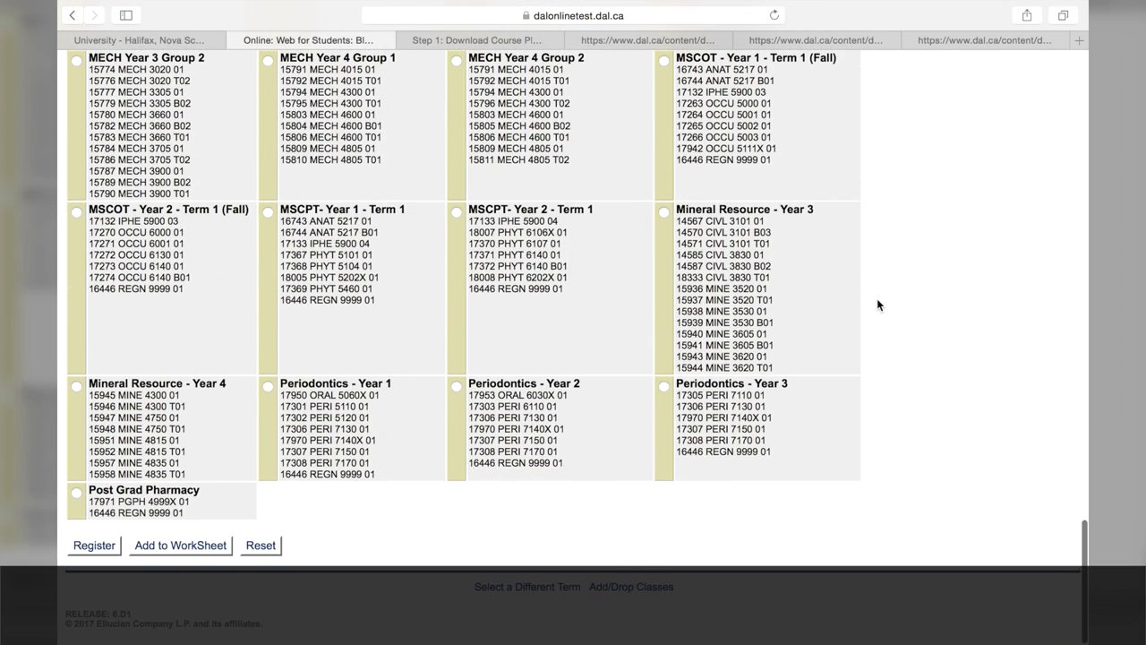
Step: Register the Group 5 block and review the current schedule without dropping any class
{"action": "left_click", "coordinate": [93, 547]}
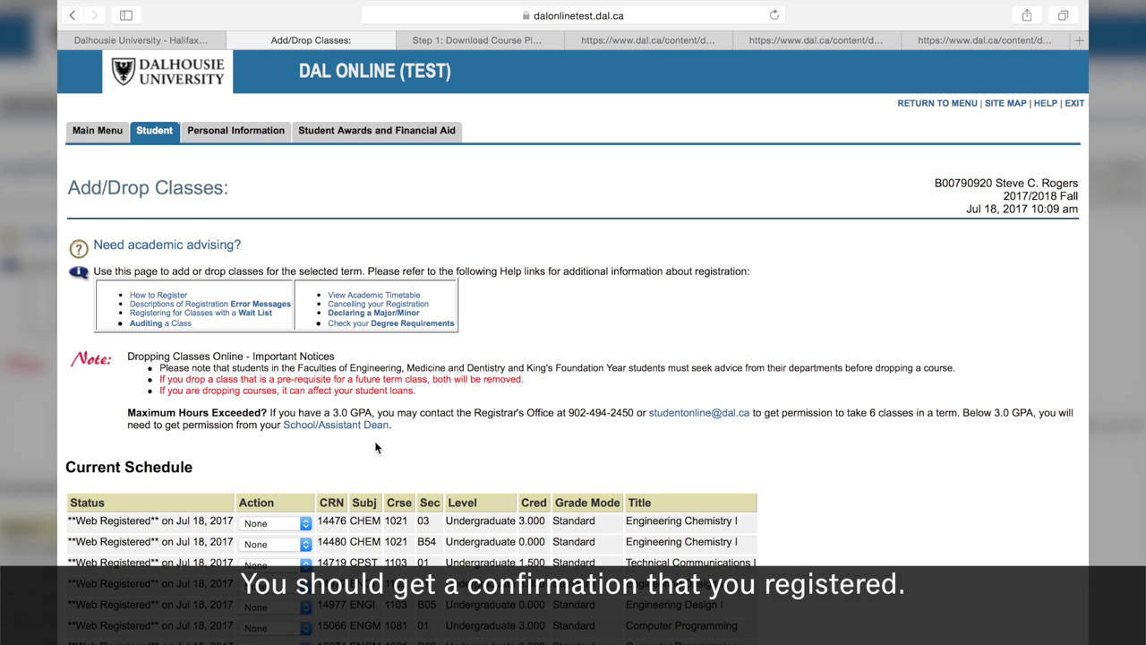
{"action": "scroll", "coordinate": [576, 439], "scroll_direction": "down", "scroll_amount": 3}
{"action": "scroll", "coordinate": [576, 439], "scroll_direction": "down", "scroll_amount": 3}
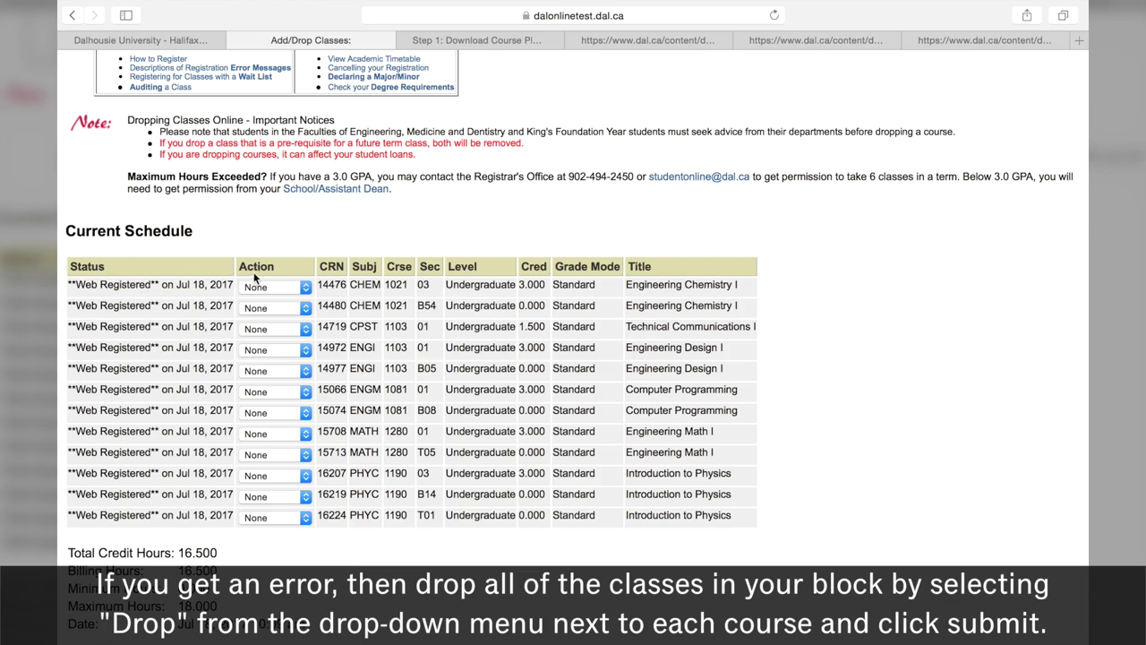
{"action": "left_click", "coordinate": [305, 288]}
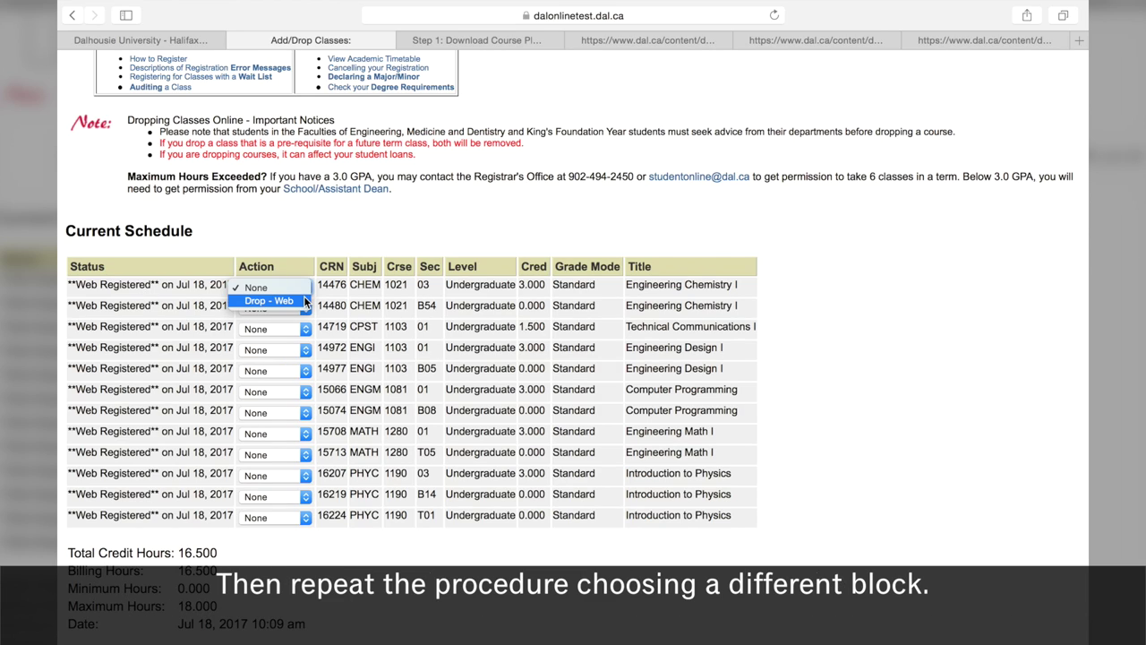
{"action": "left_click", "coordinate": [346, 230]}
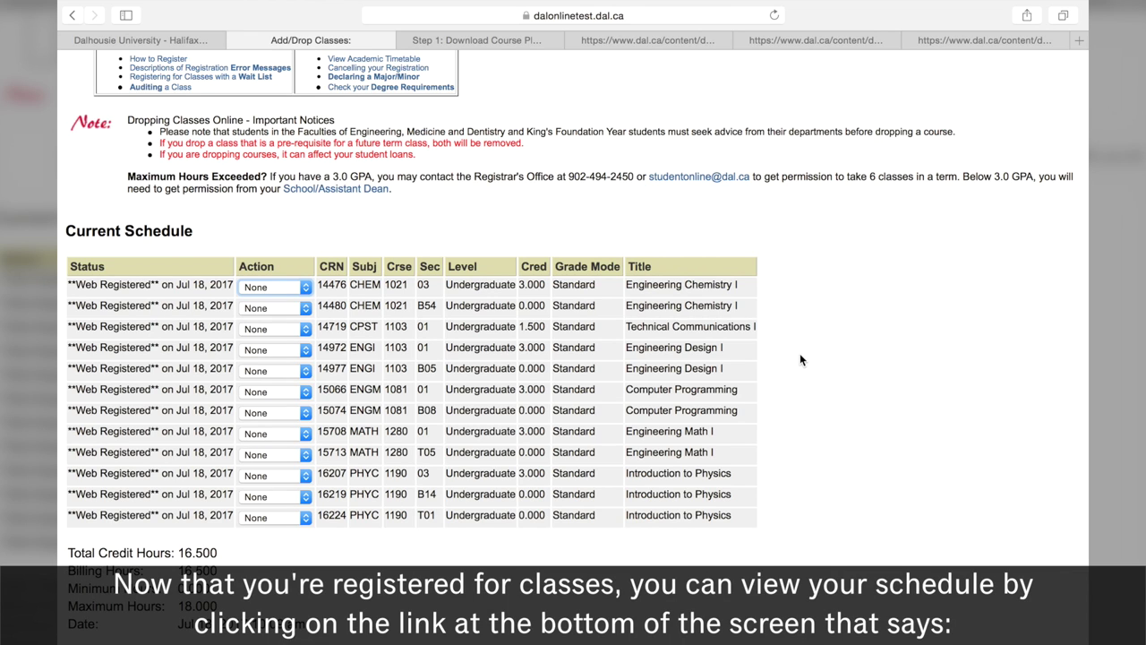
Step: Bring up the Student Schedule by Day & Time view of the registered classes
{"action": "scroll", "coordinate": [800, 356], "scroll_direction": "down", "scroll_amount": 5}
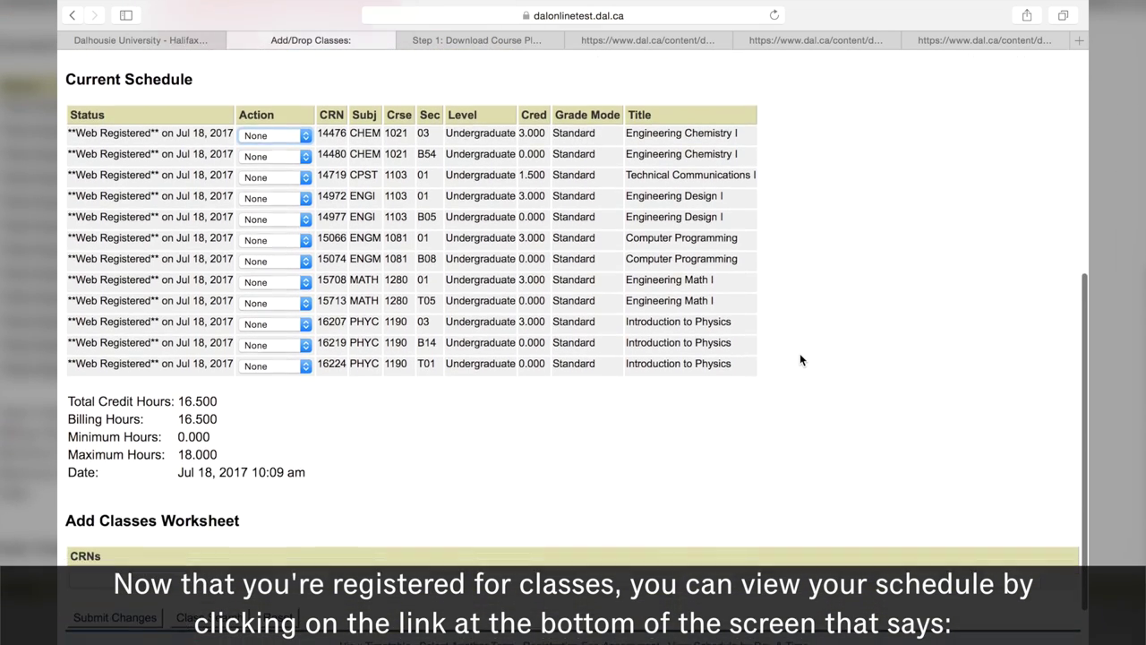
{"action": "scroll", "coordinate": [799, 353], "scroll_direction": "down", "scroll_amount": 1}
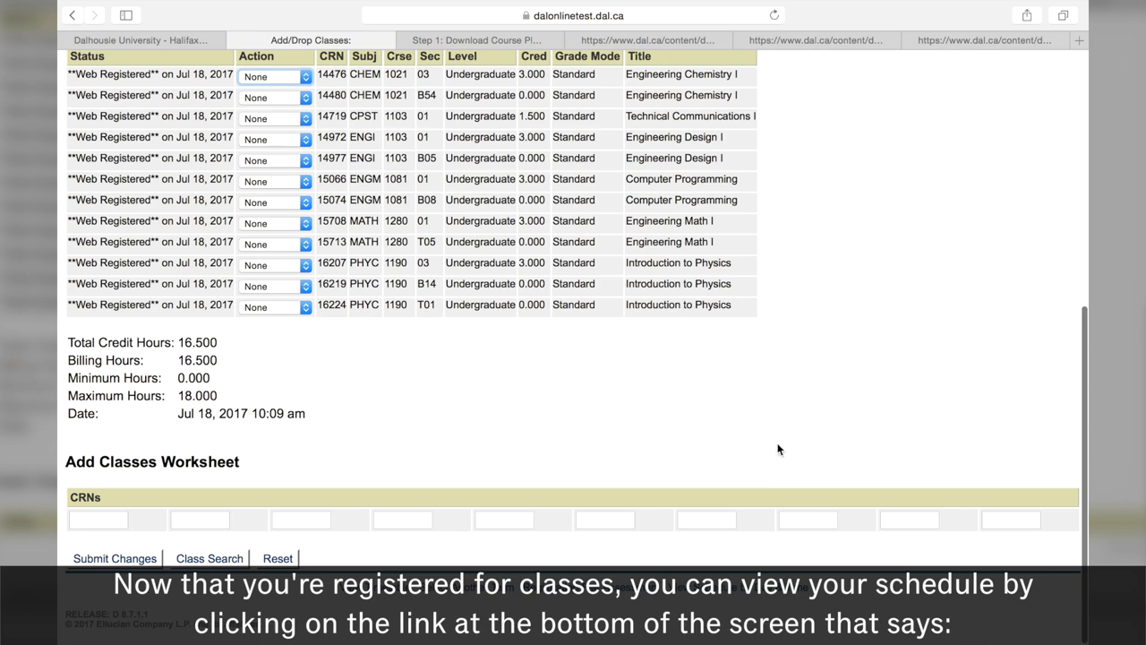
{"action": "left_click", "coordinate": [741, 591]}
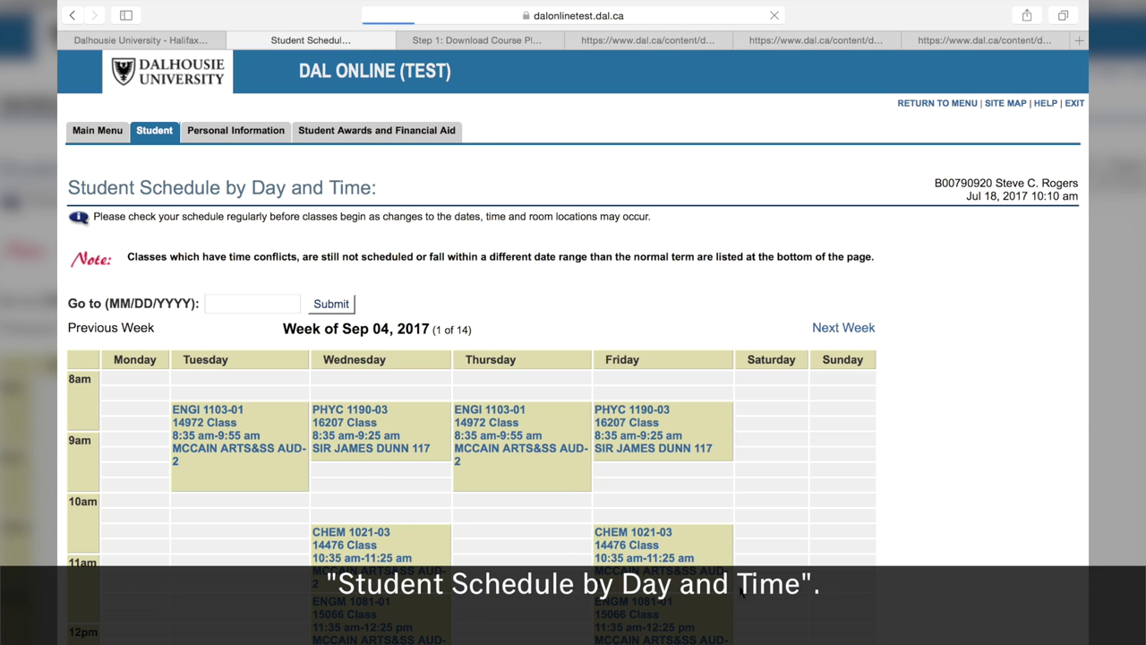
Step: Show the details of the Tuesday ENGI 1103-01 class in the weekly schedule
{"action": "scroll", "coordinate": [742, 591], "scroll_direction": "down", "scroll_amount": 5}
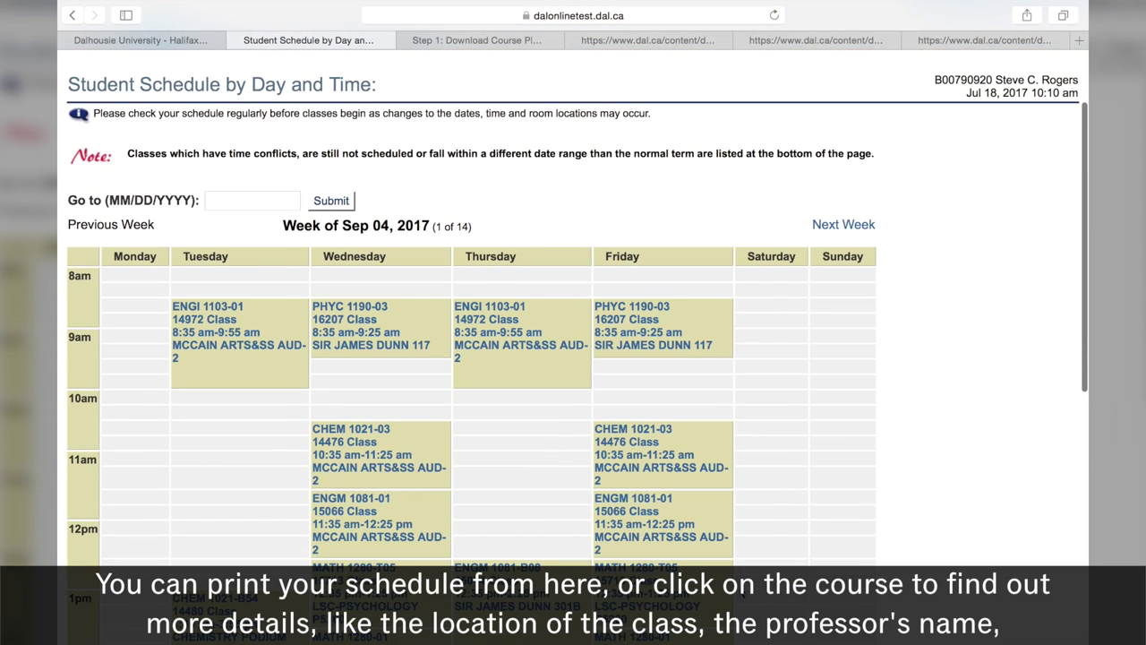
{"action": "scroll", "coordinate": [580, 492], "scroll_direction": "up", "scroll_amount": 1}
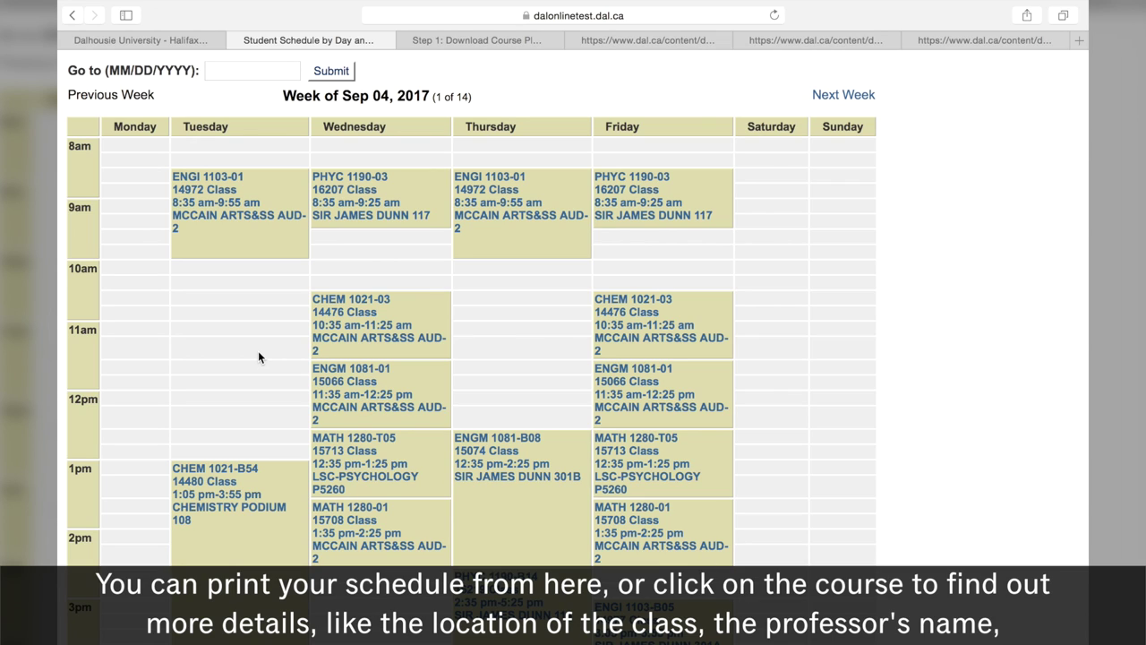
{"action": "left_click", "coordinate": [223, 211]}
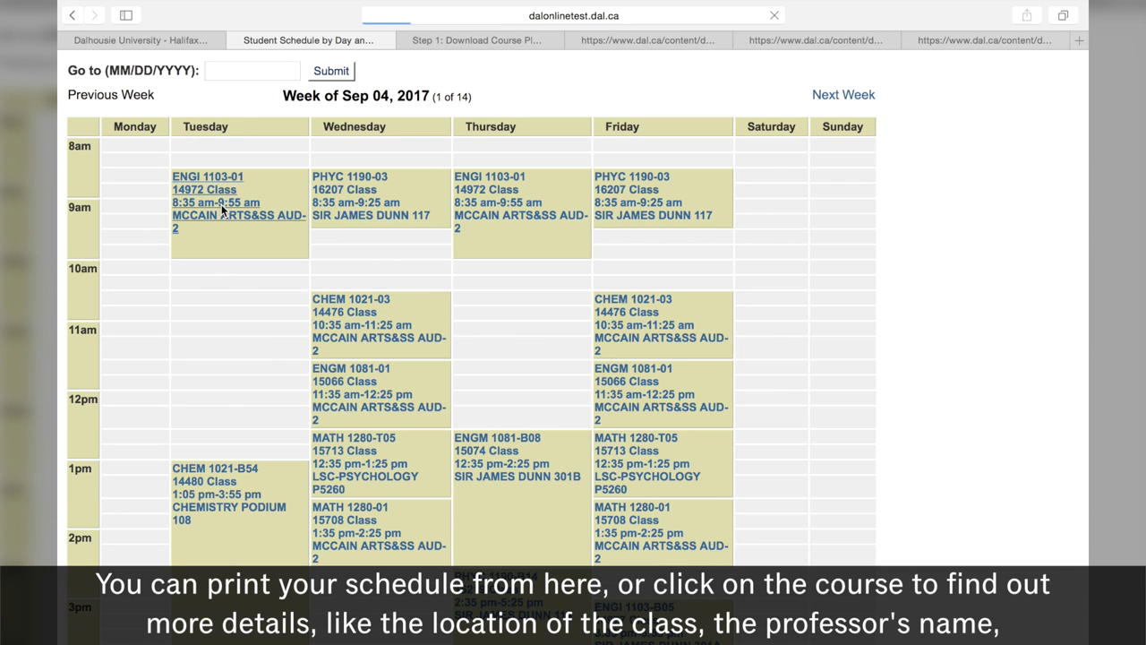